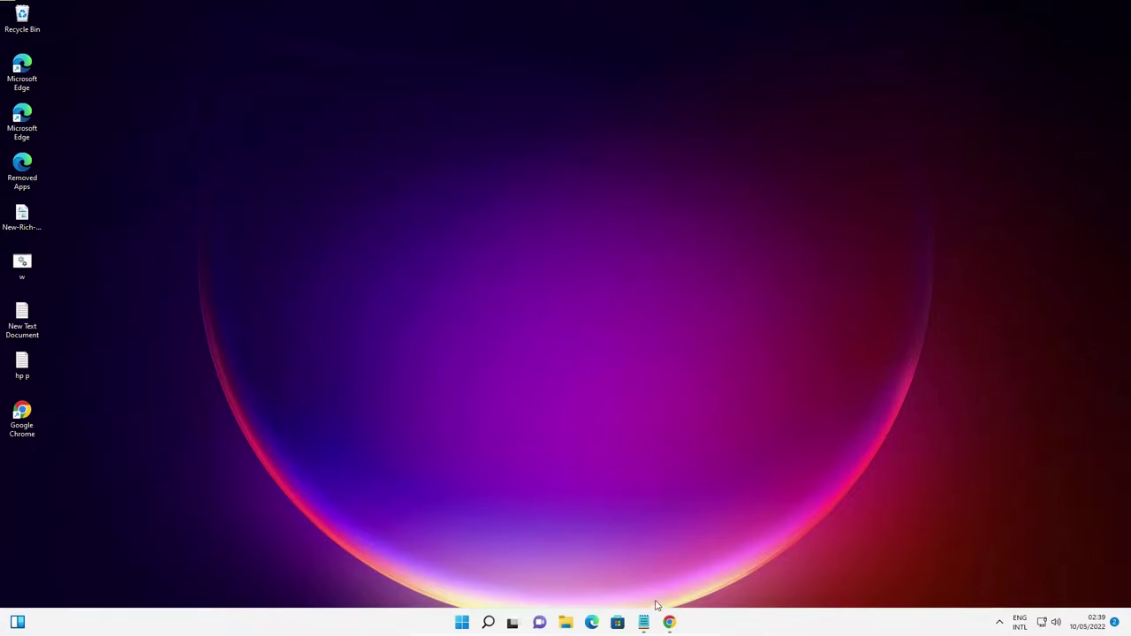
- Open the 'hp p' note and select the mega.nz folder link on its last line
left_click(644, 622)
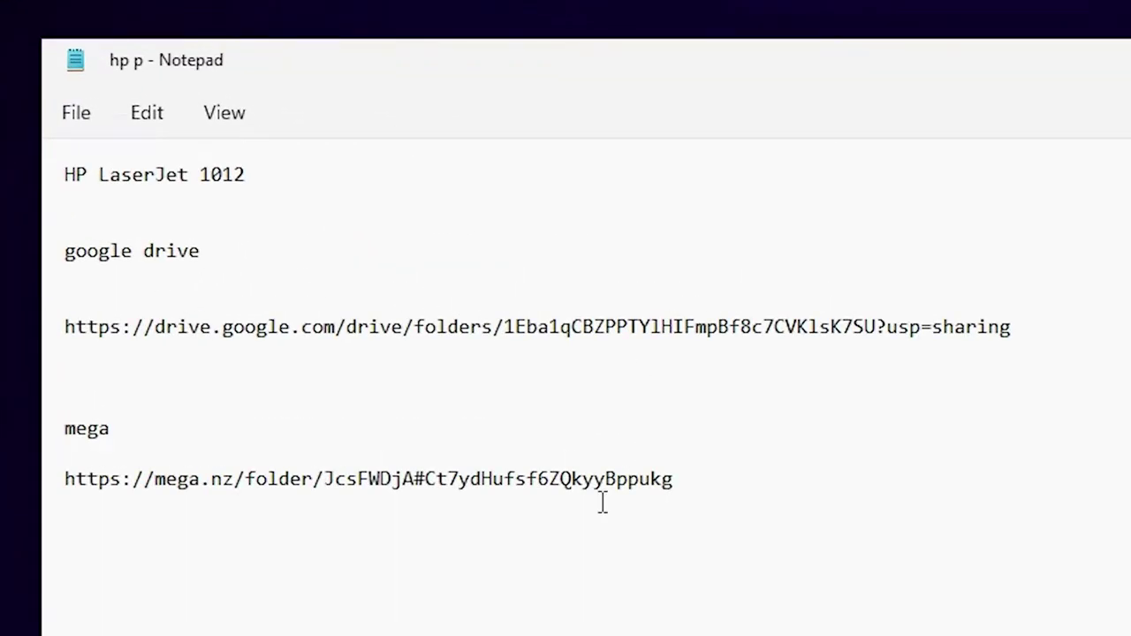
left_click_drag(712, 477, 124, 505)
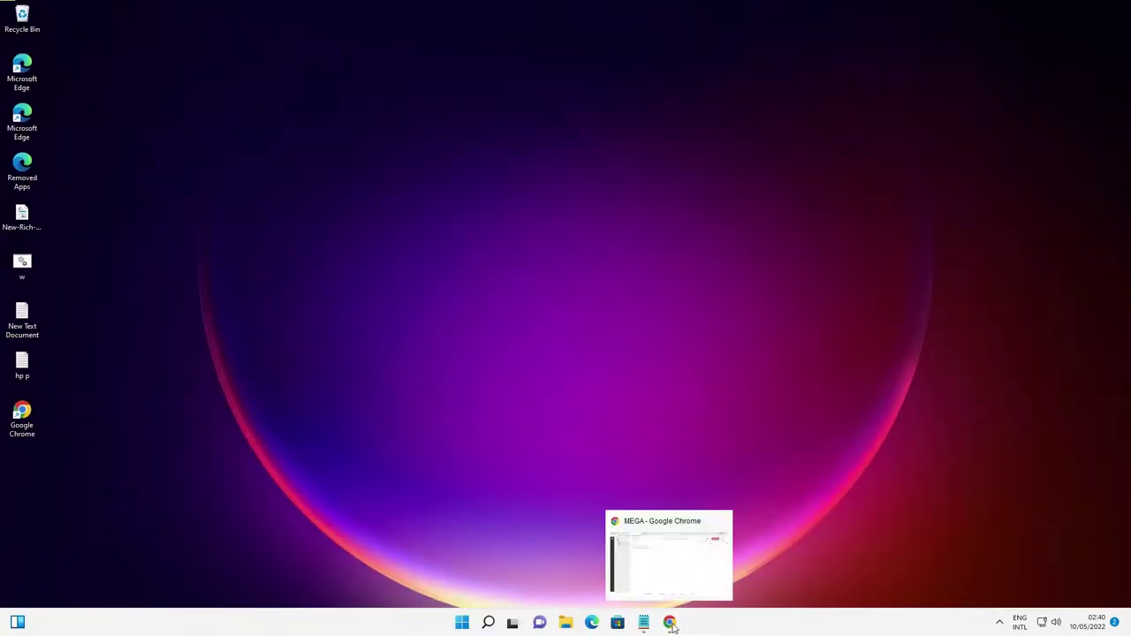
- Download the HP LaserJet 1010 folder from MEGA as a zip and move it to the desktop
left_click(669, 622)
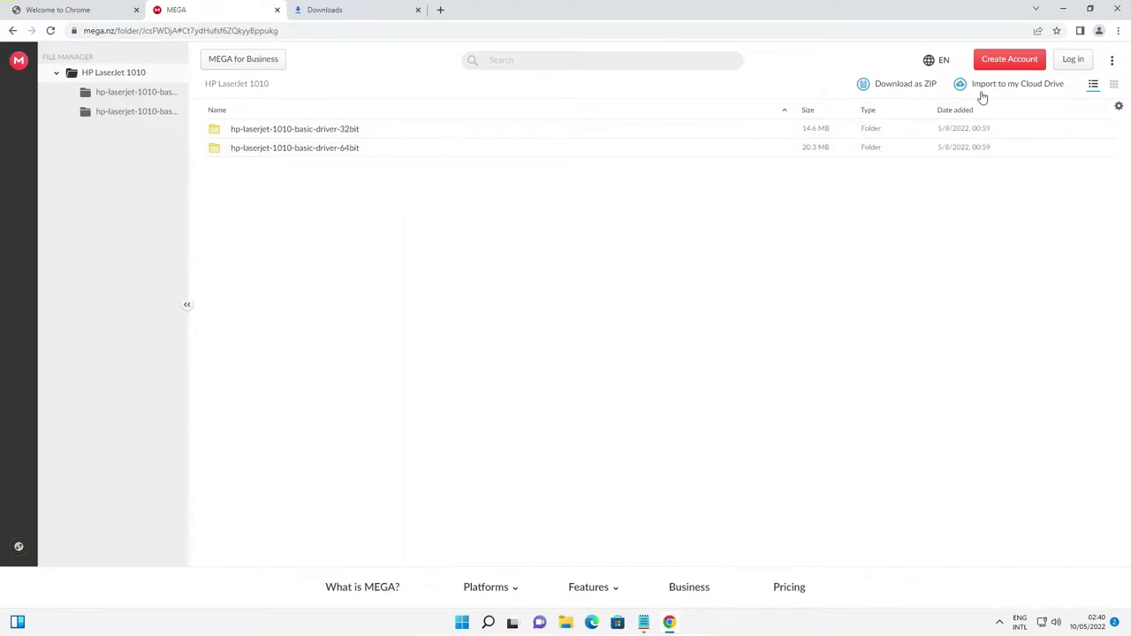
left_click(913, 86)
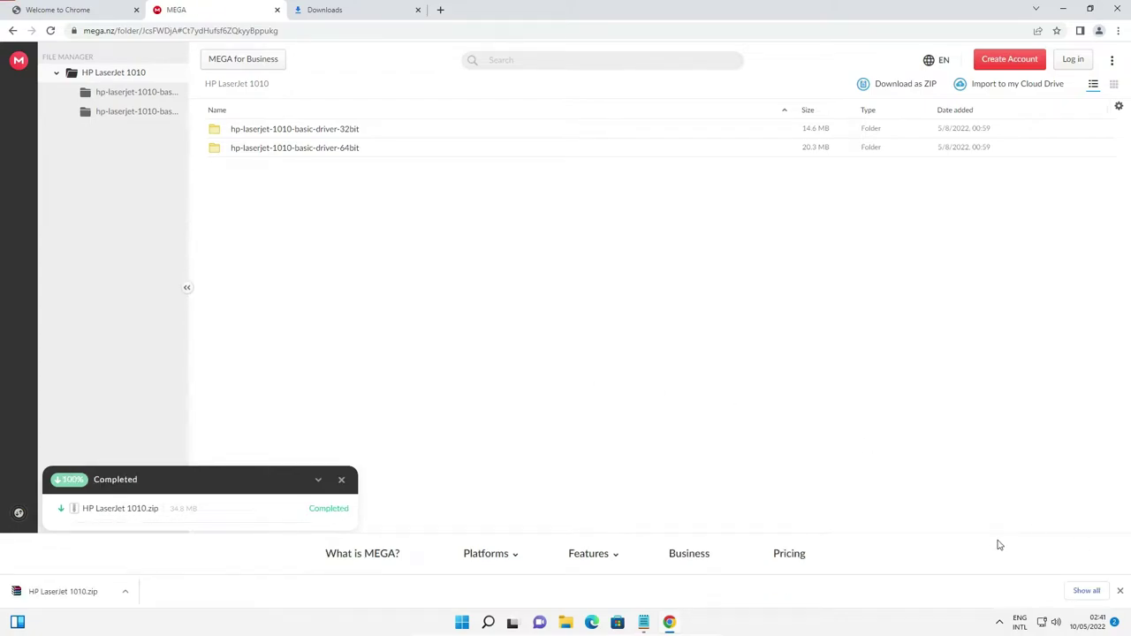
left_click(1086, 591)
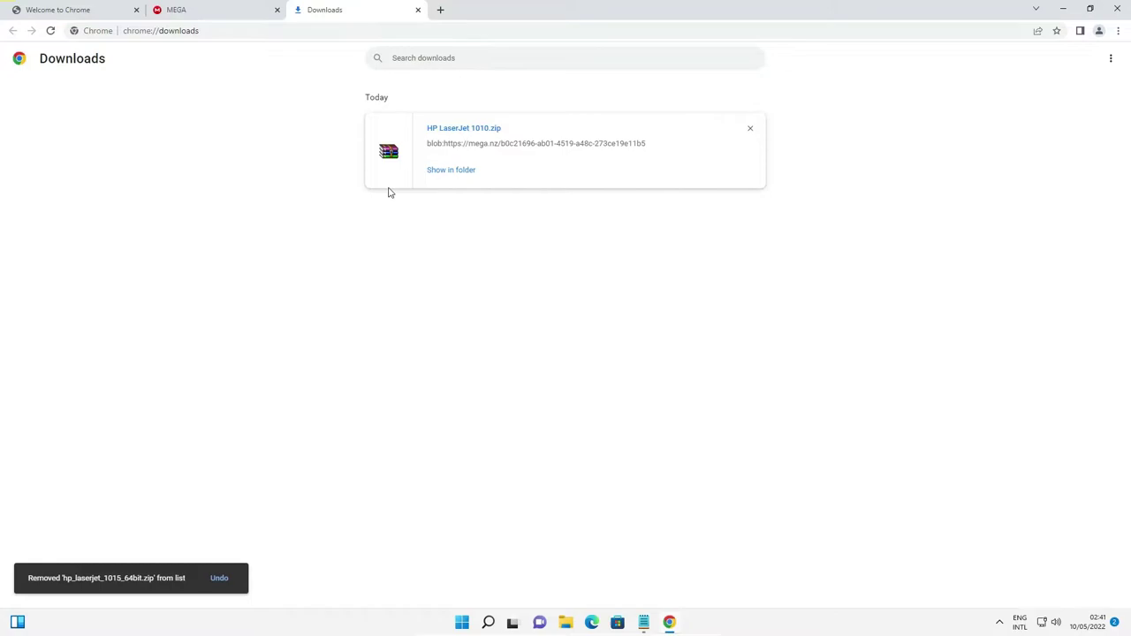
left_click(456, 173)
left_click(1063, 8)
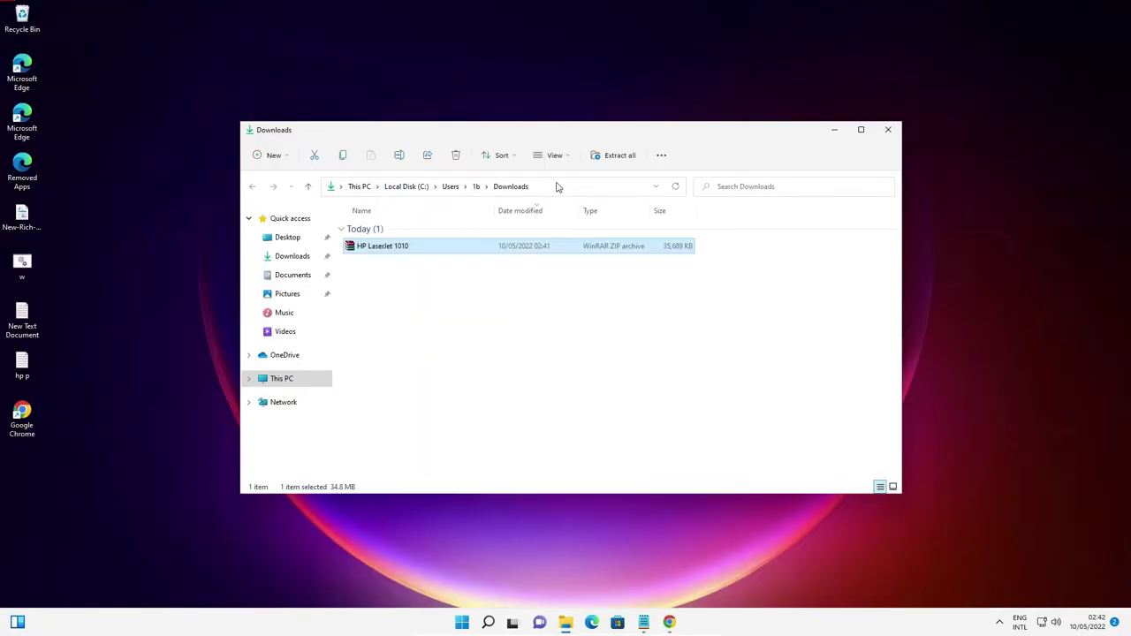
left_click_drag(405, 248, 157, 232)
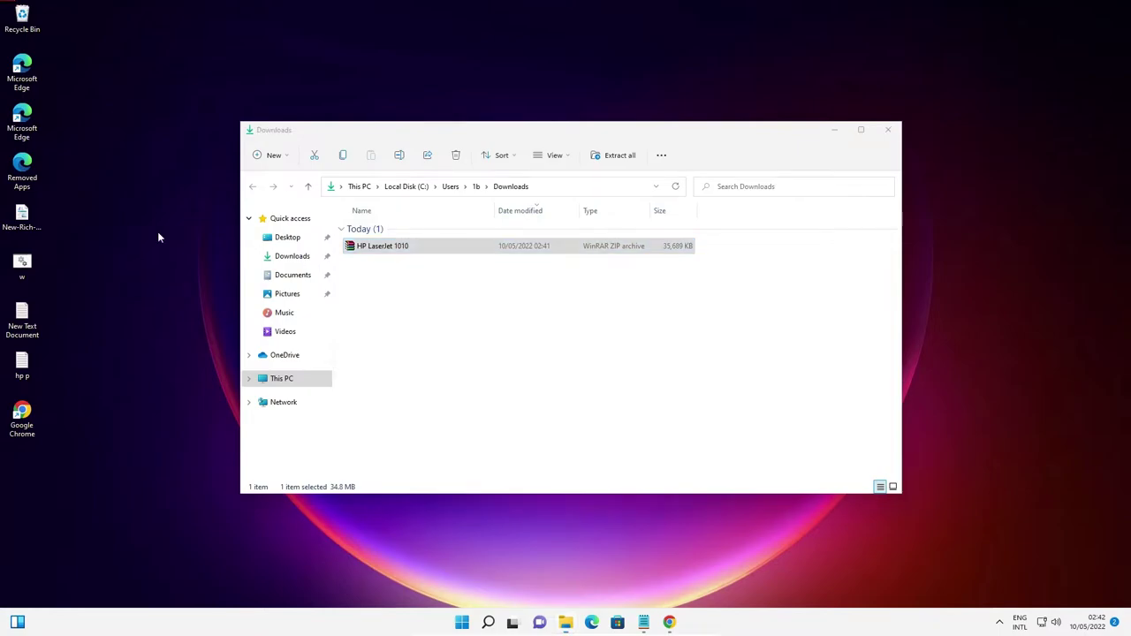
left_click(887, 130)
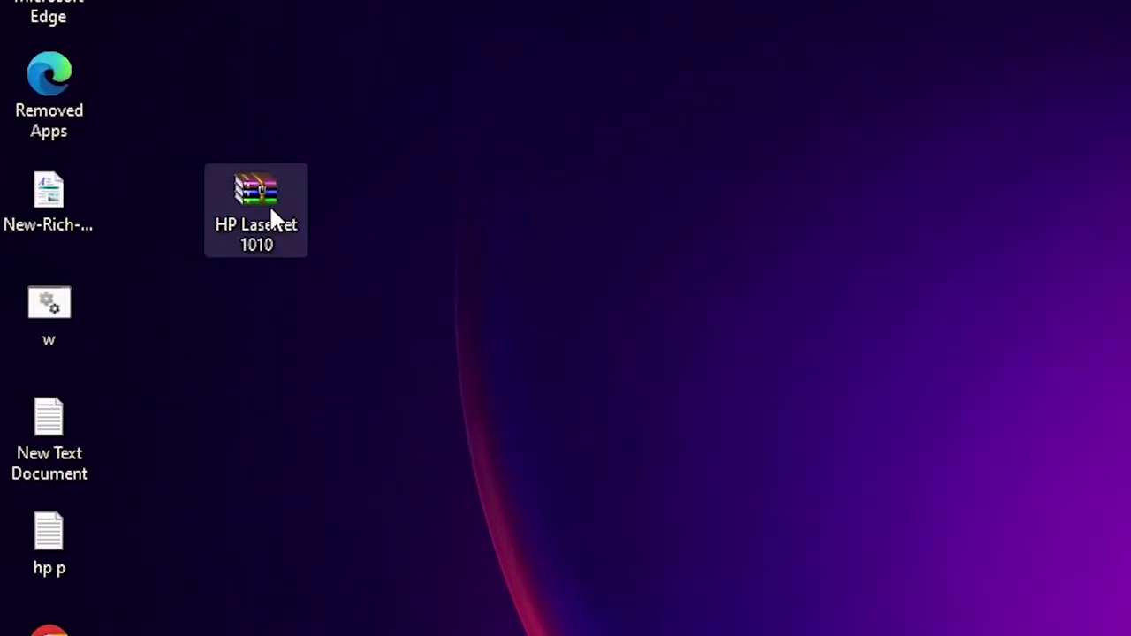
- Extract the HP LaserJet 1010 zip into a folder on the desktop
right_click(272, 208)
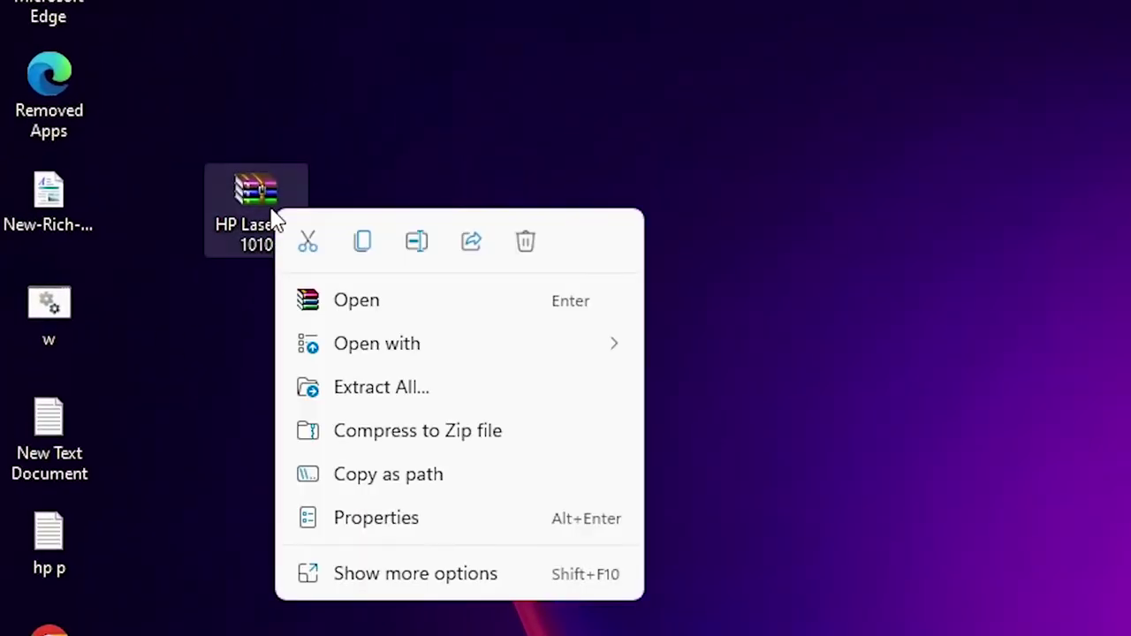
left_click(370, 572)
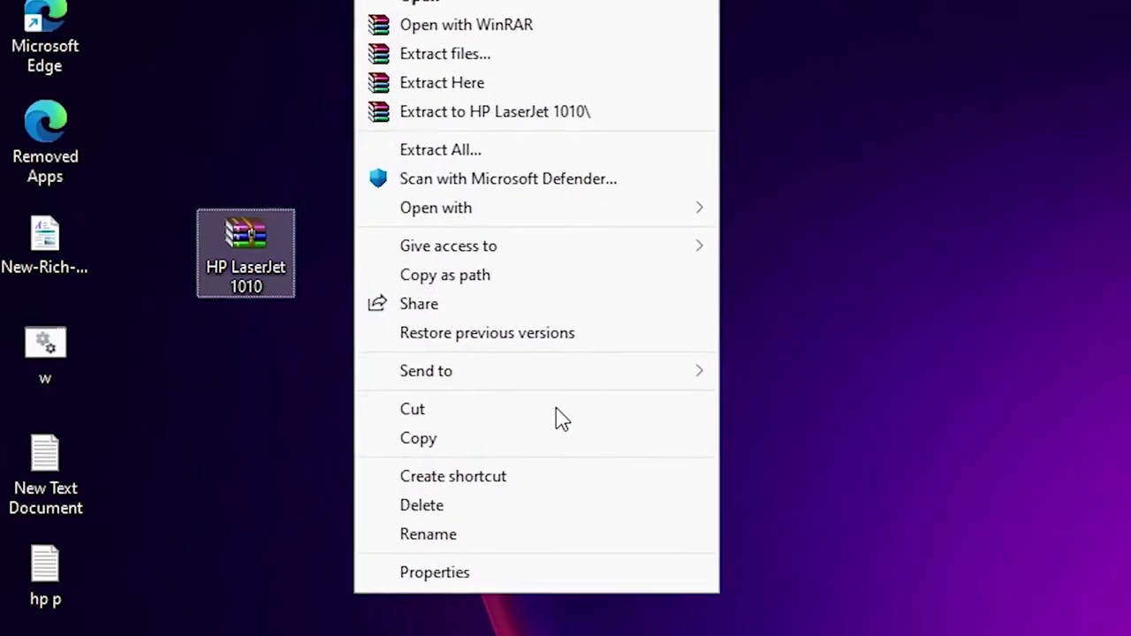
left_click(475, 6)
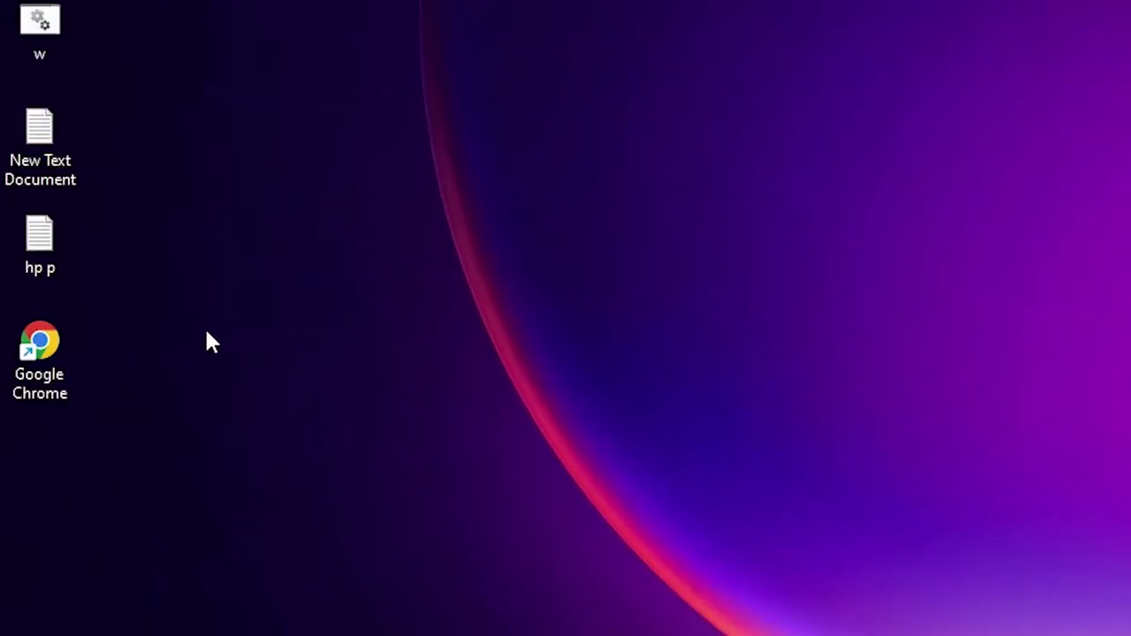
left_click_drag(27, 482, 224, 44)
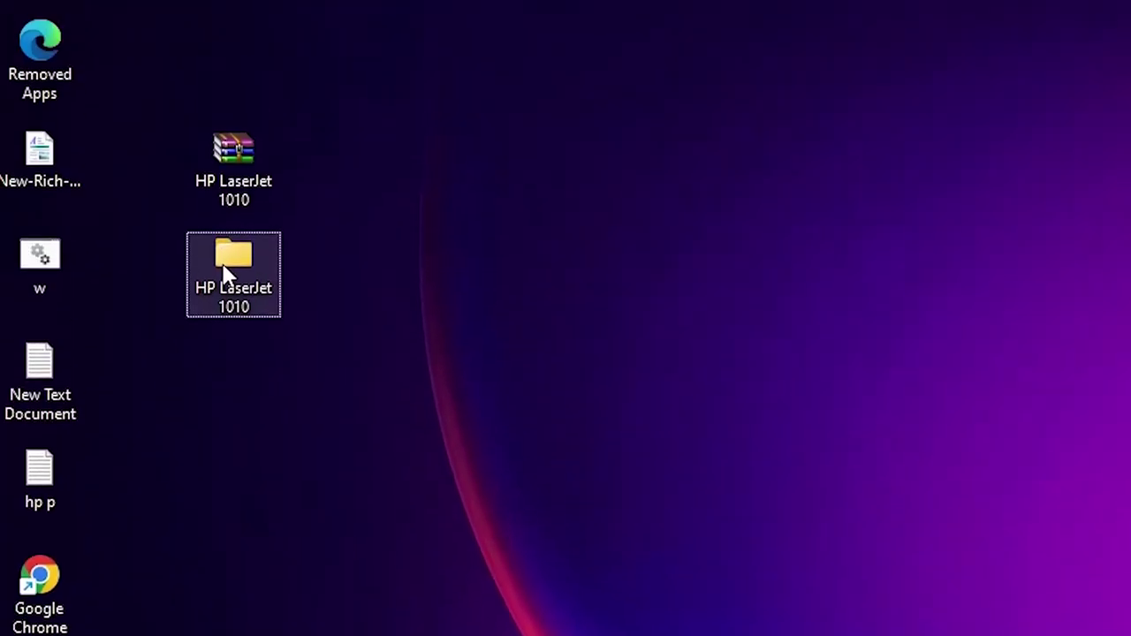
- Open HP LaserJet 1010 > HP LaserJet 1010 > hp-laserjet-1010-basic-driver-64bit
double_click(224, 44)
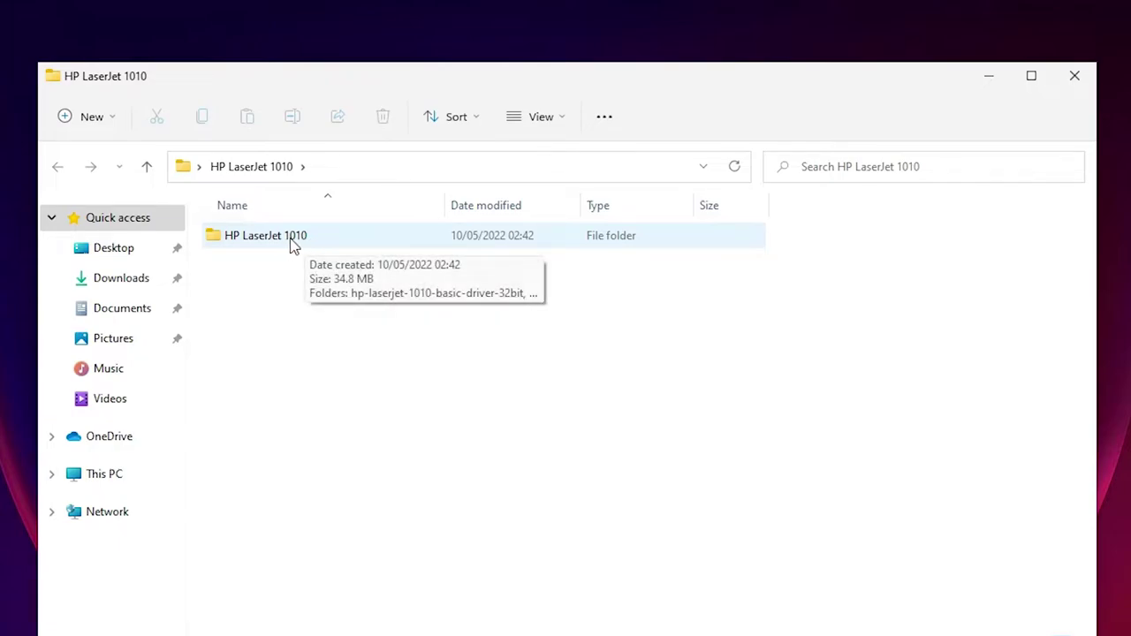
double_click(292, 238)
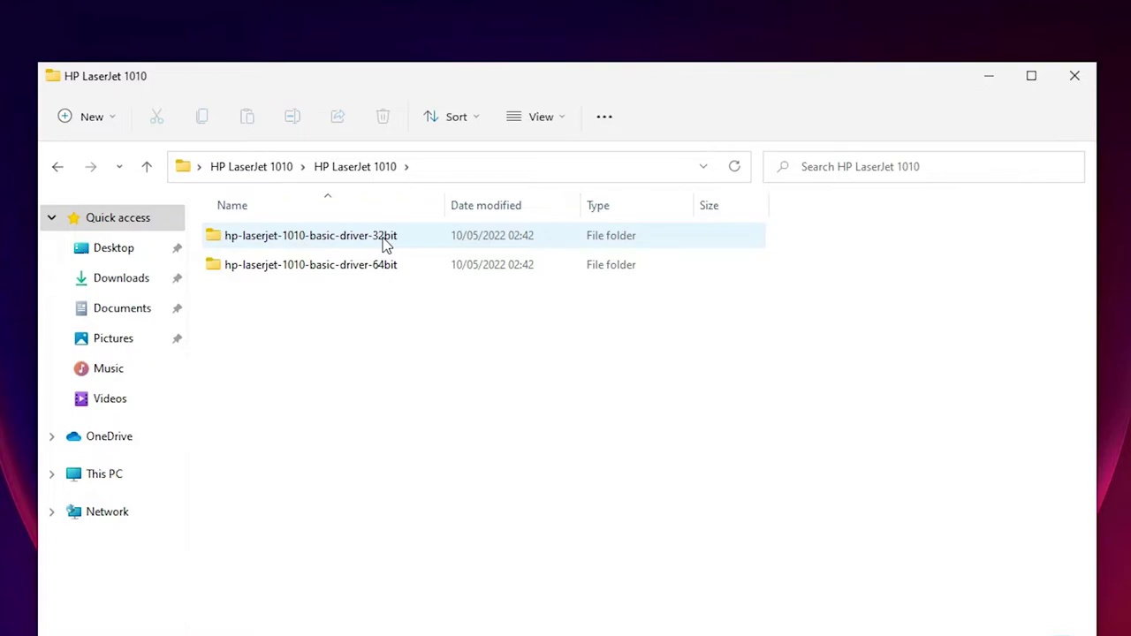
left_click(394, 266)
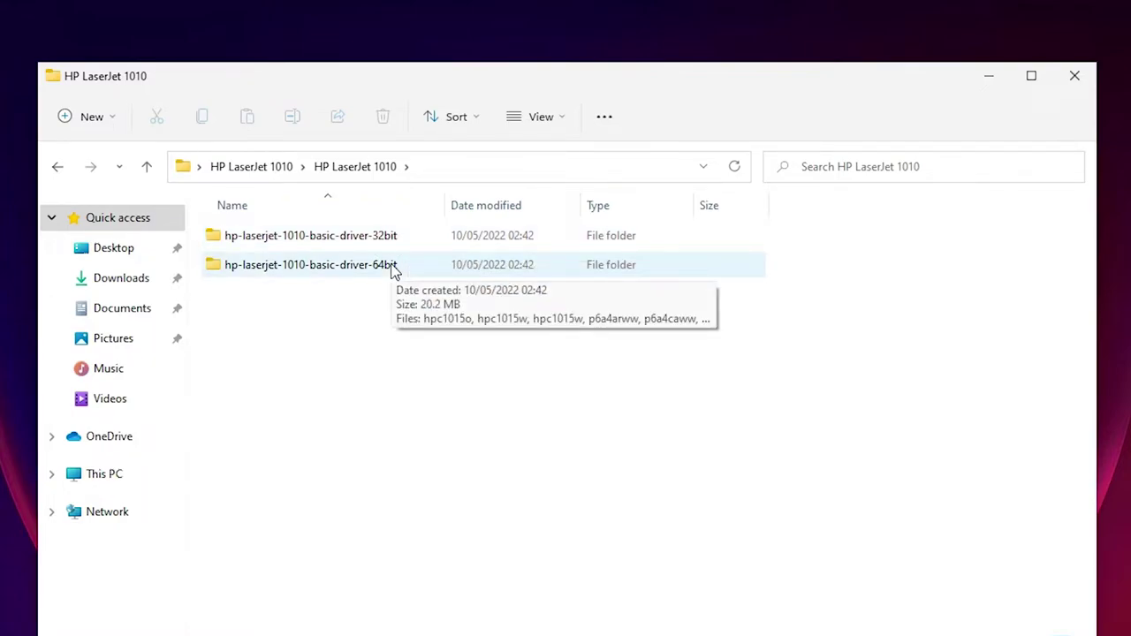
double_click(394, 266)
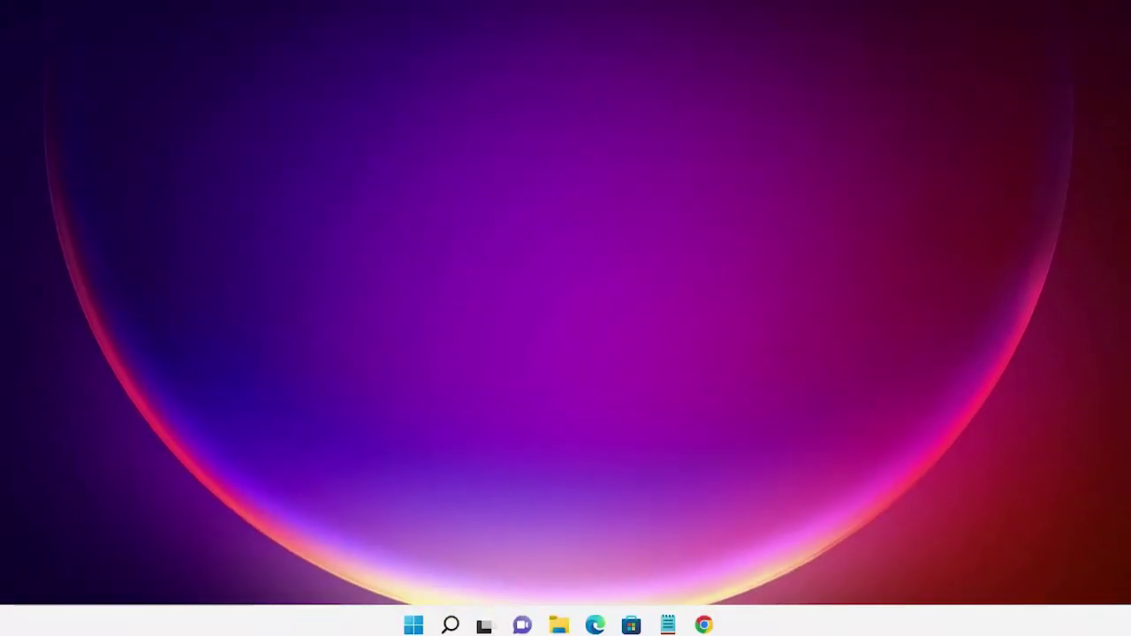
- Find Control Panel by searching 'co' and start Add a printer from Devices and Printers
left_click(414, 627)
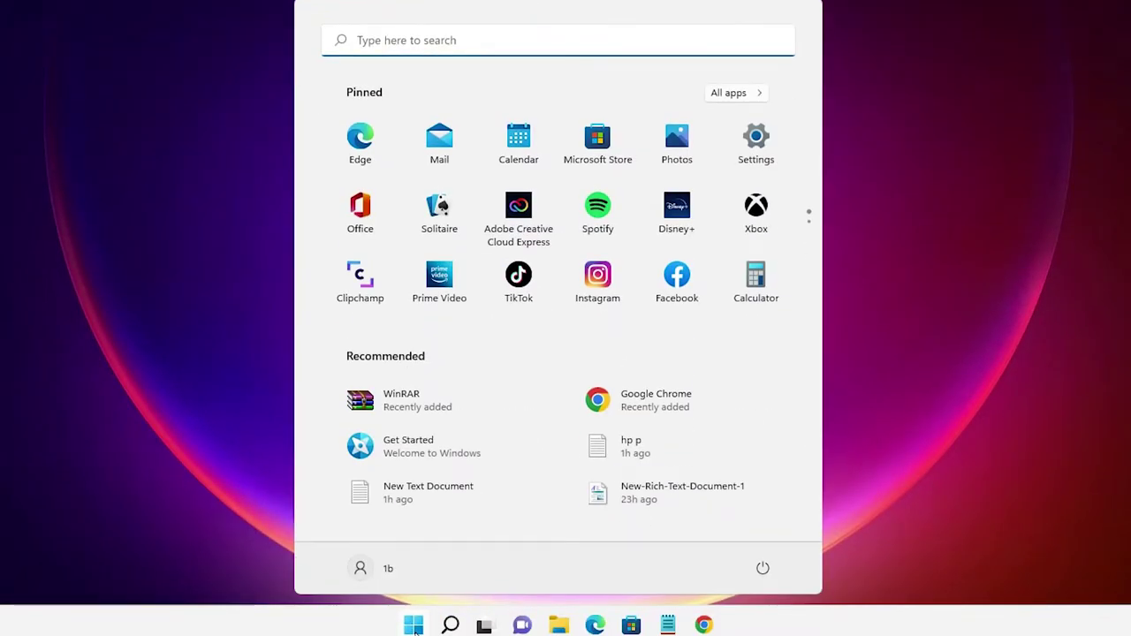
type("co")
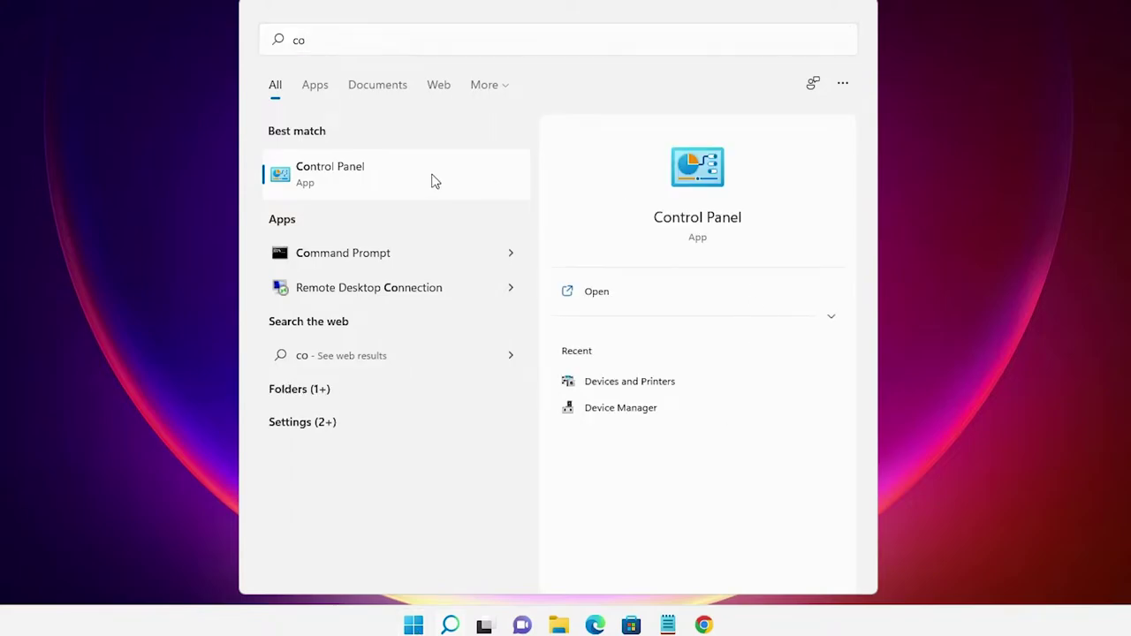
left_click(434, 180)
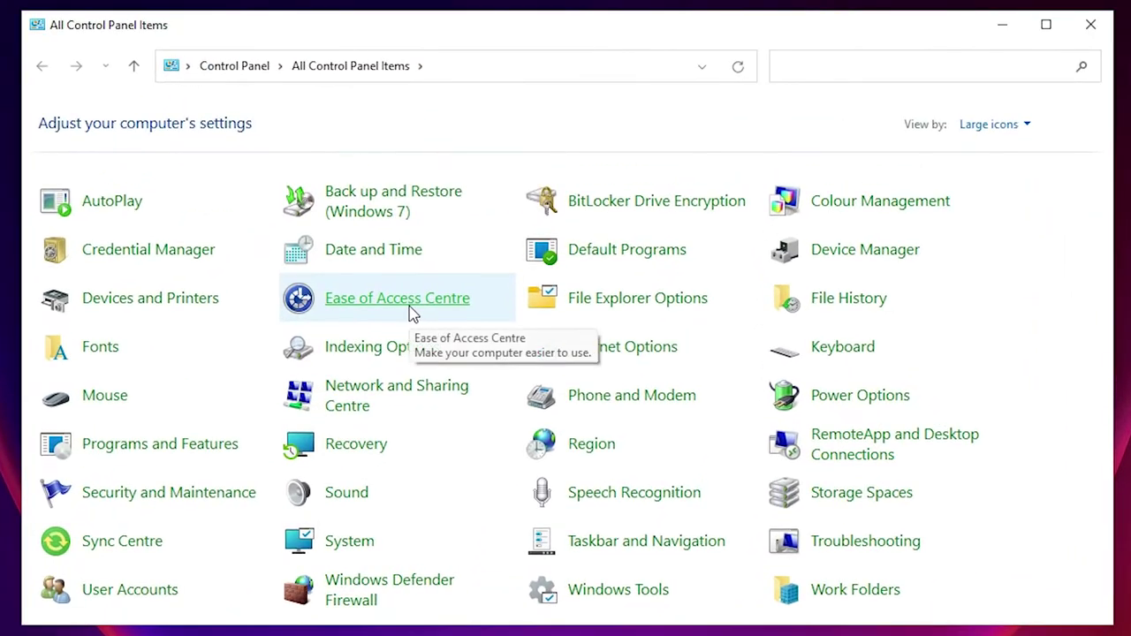
left_click(208, 303)
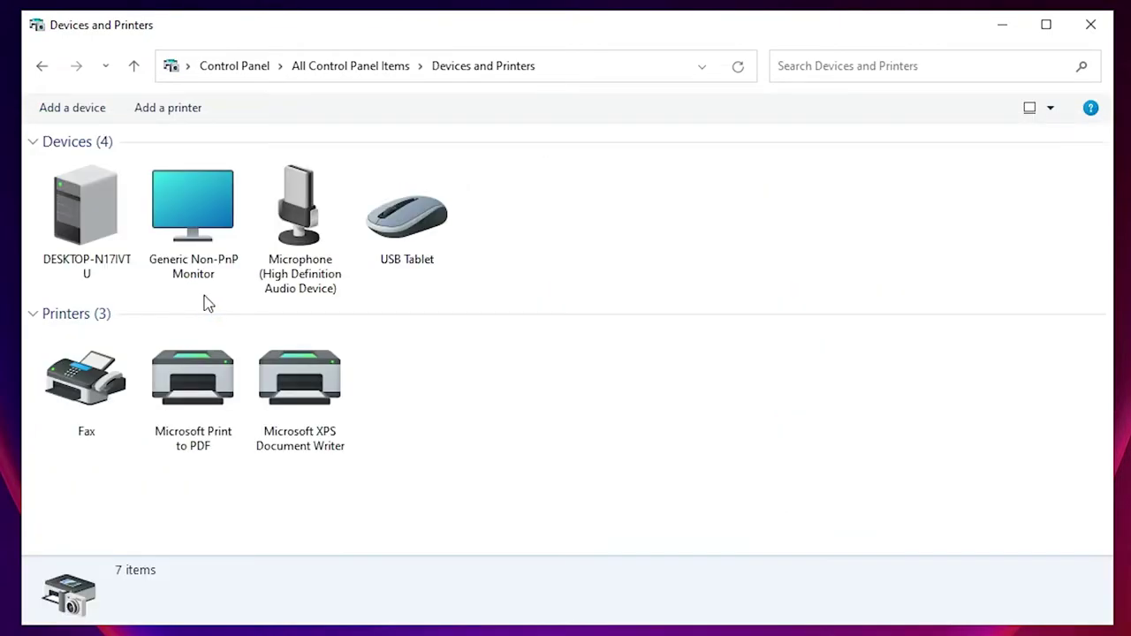
left_click(167, 109)
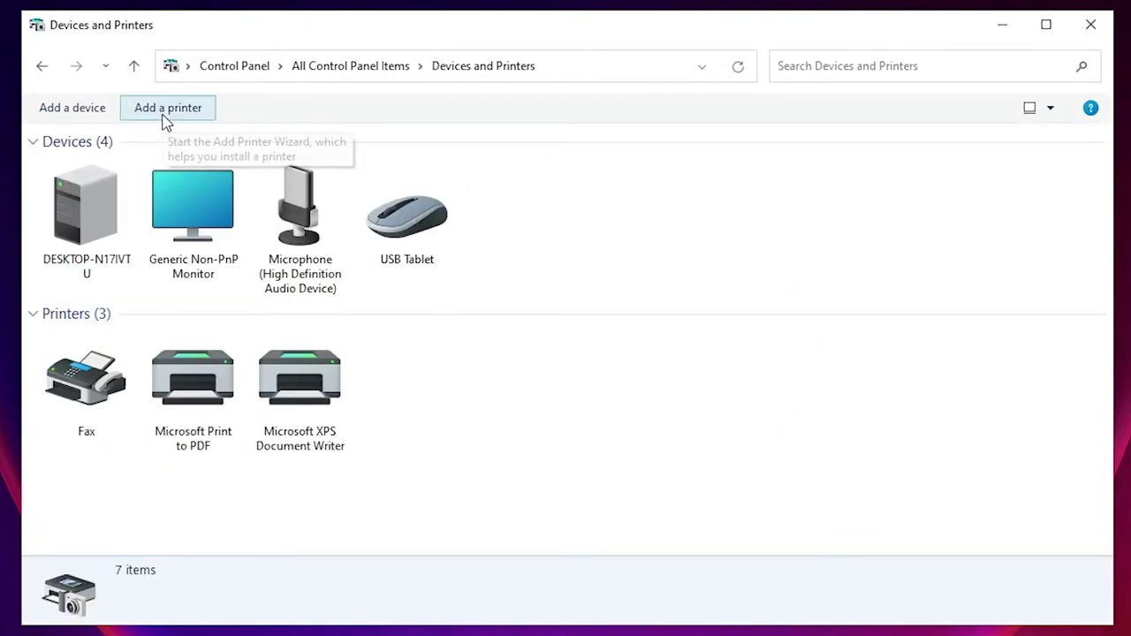
left_click(1007, 27)
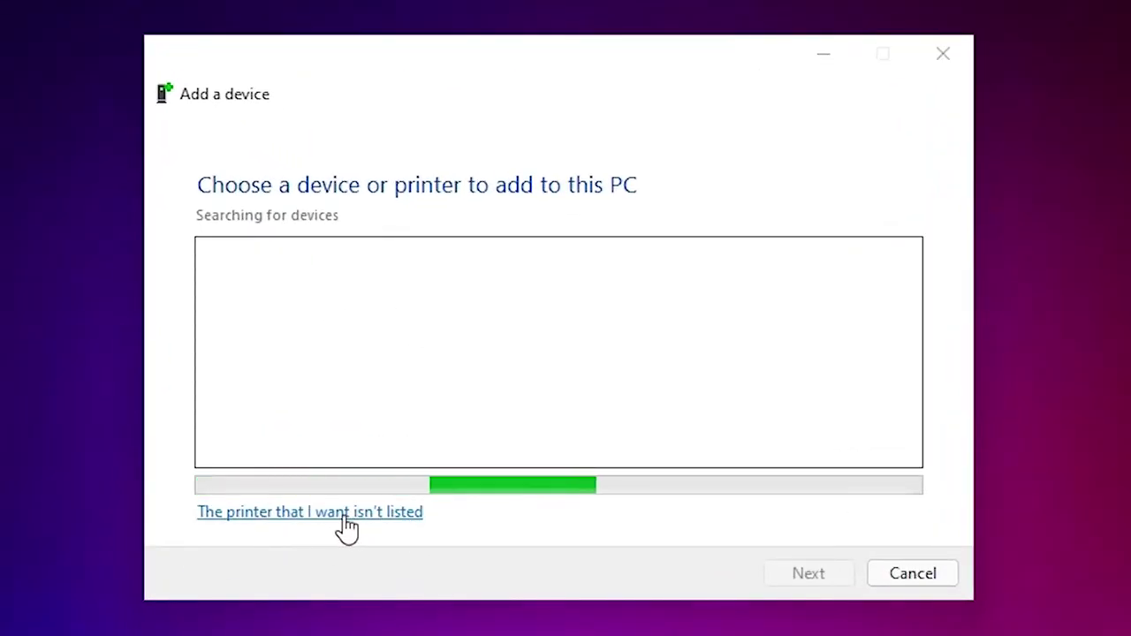
- Add a local printer manually on the existing USB001 virtual printer port
left_click(341, 516)
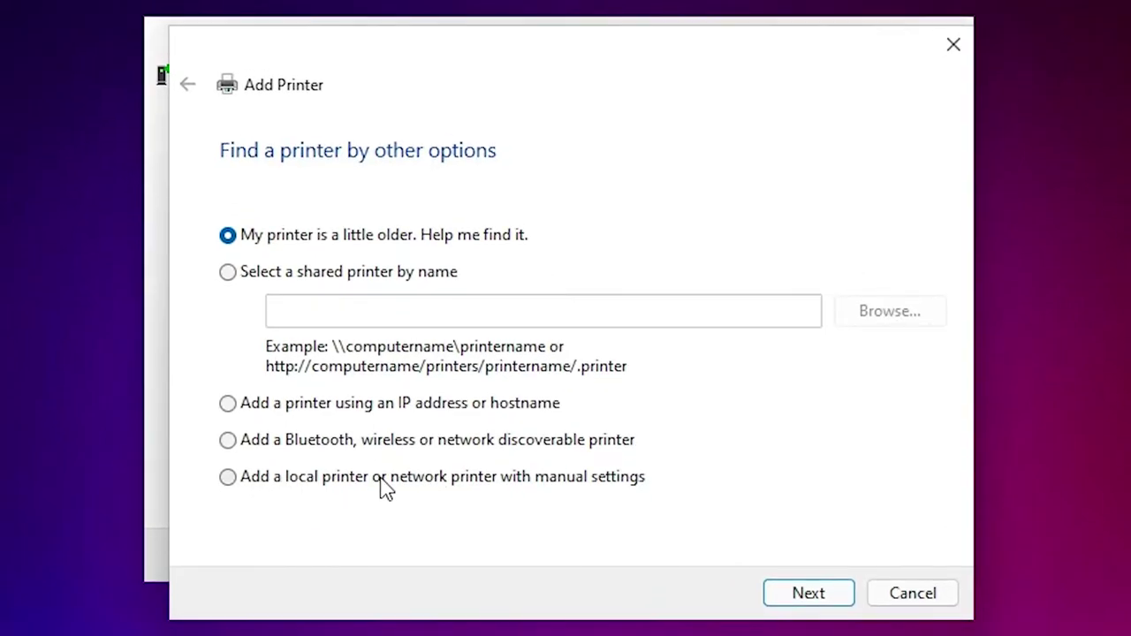
left_click(485, 483)
left_click(800, 594)
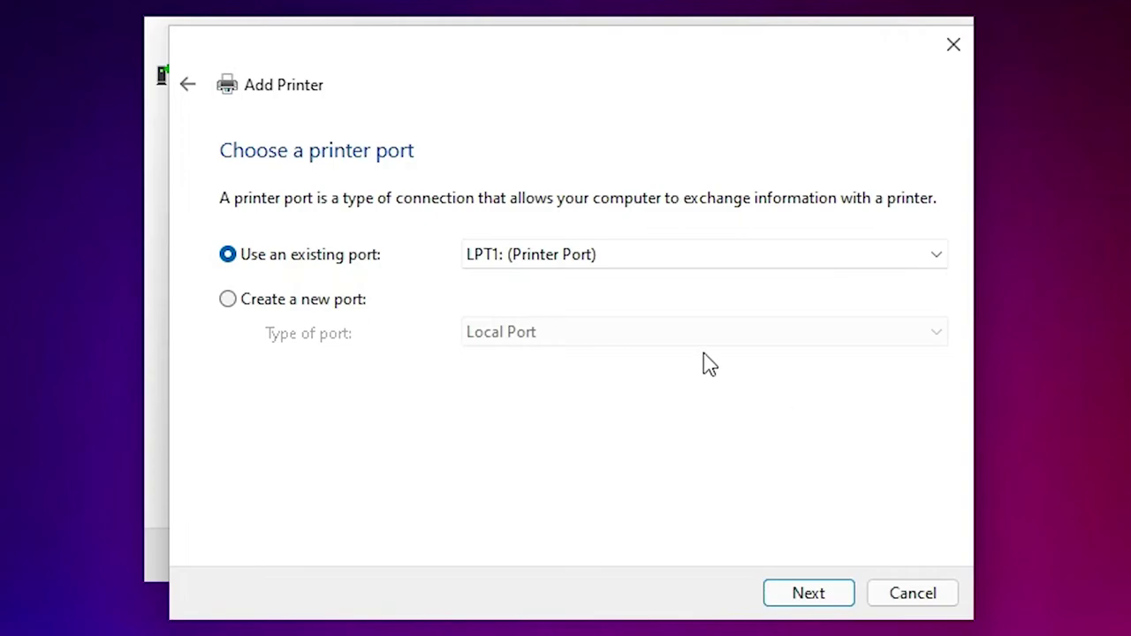
left_click(677, 255)
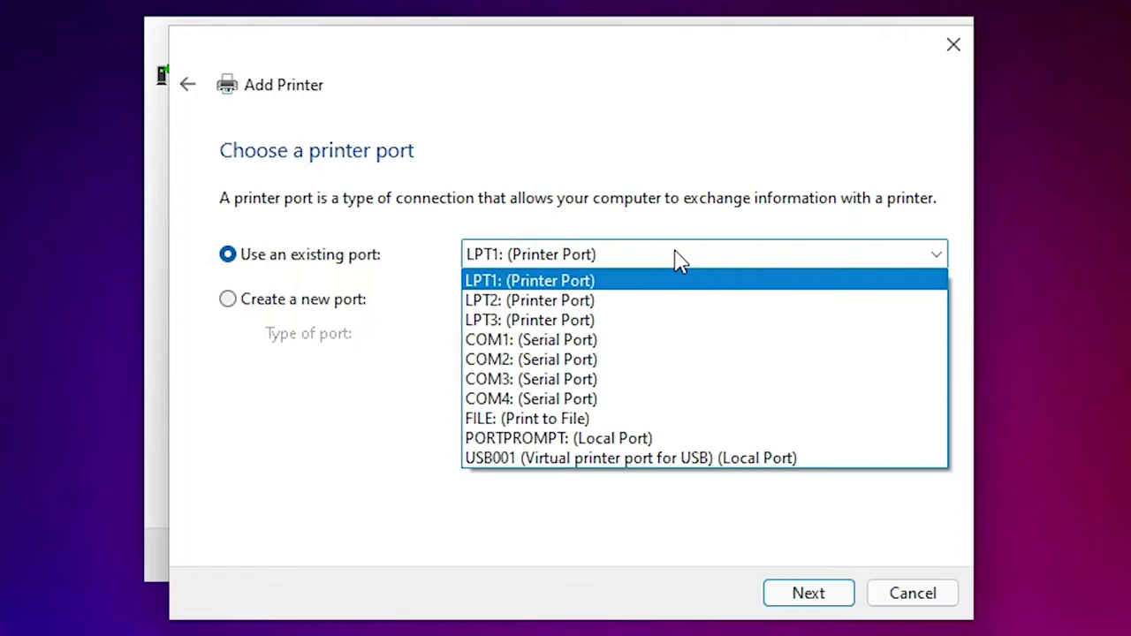
left_click(609, 460)
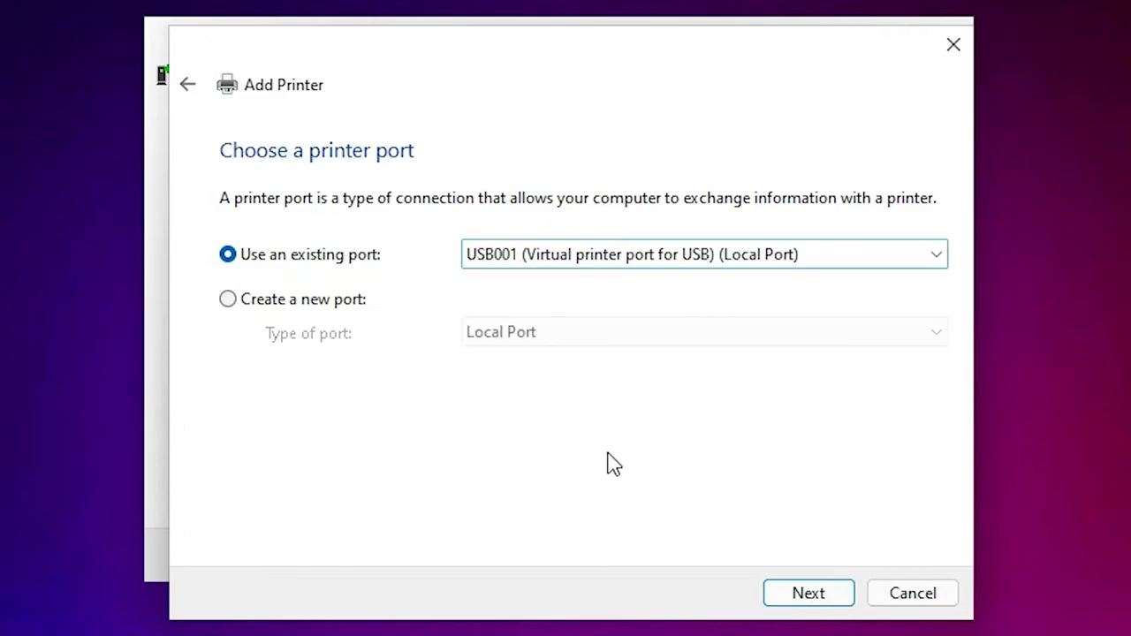
left_click(798, 598)
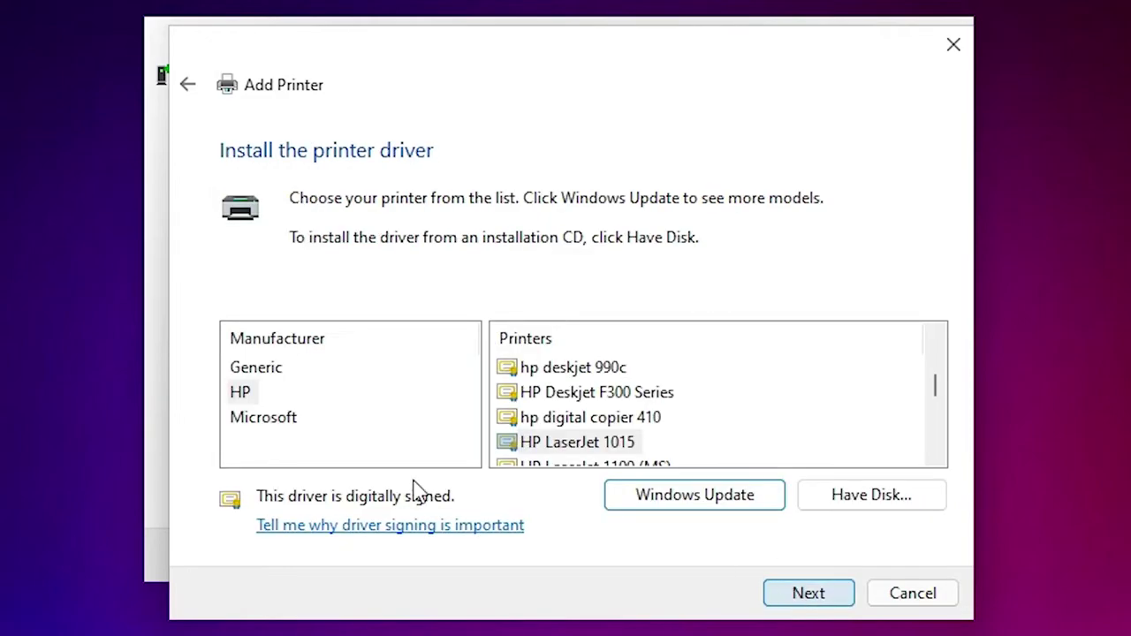
- Use Have Disk to load hpc1015w.inf from the desktop's HP LaserJet 1010 64-bit driver folder
left_click(880, 496)
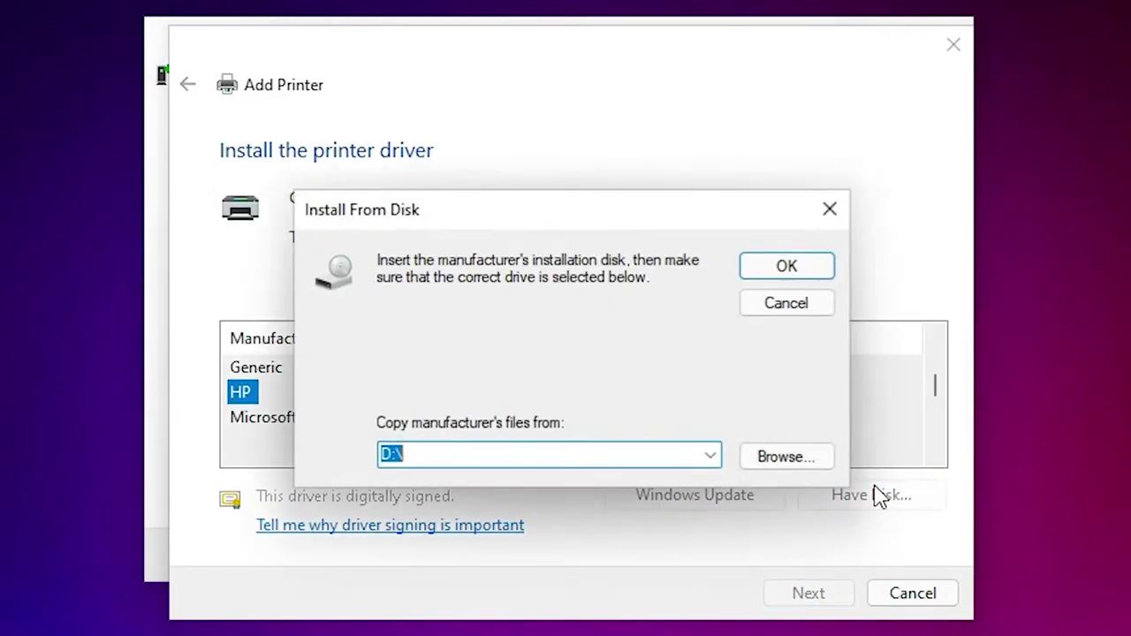
left_click(770, 456)
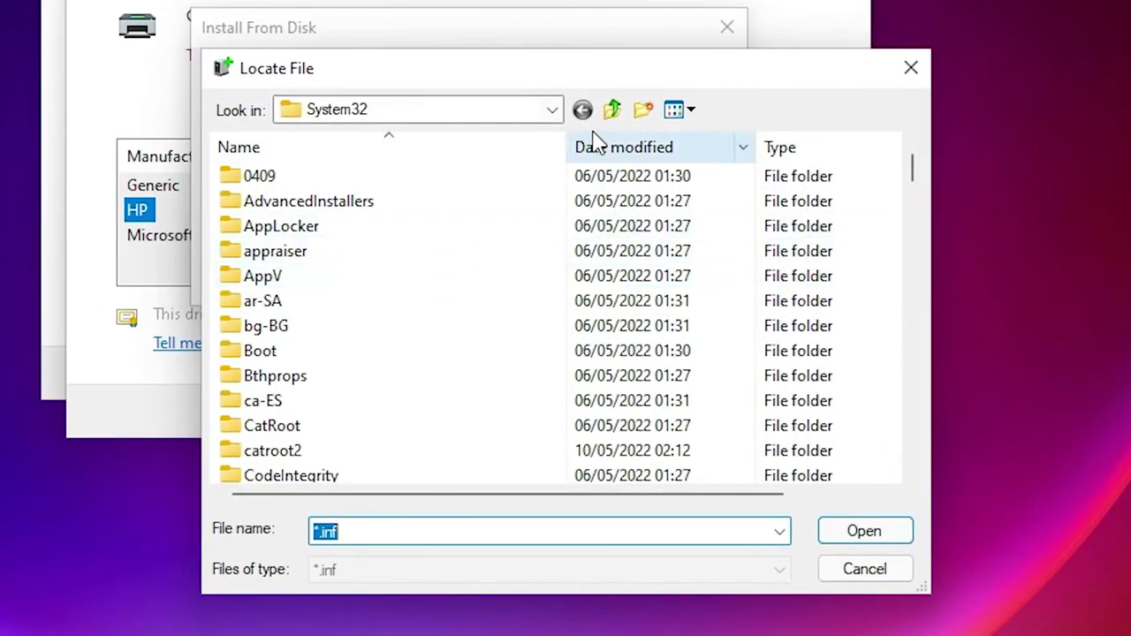
left_click(655, 293)
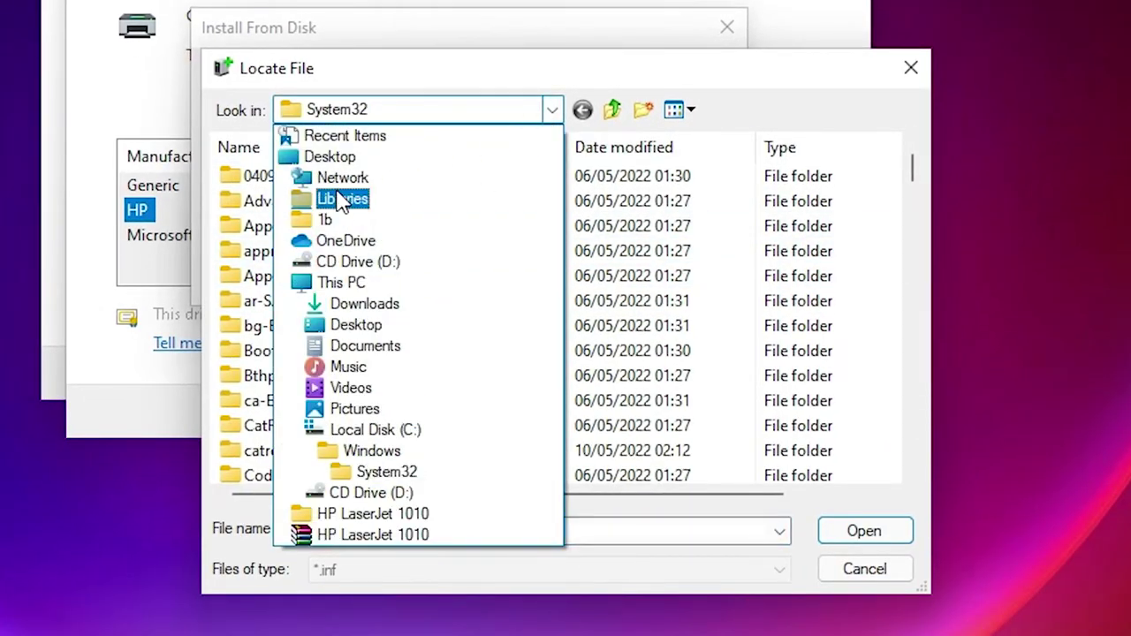
left_click(329, 156)
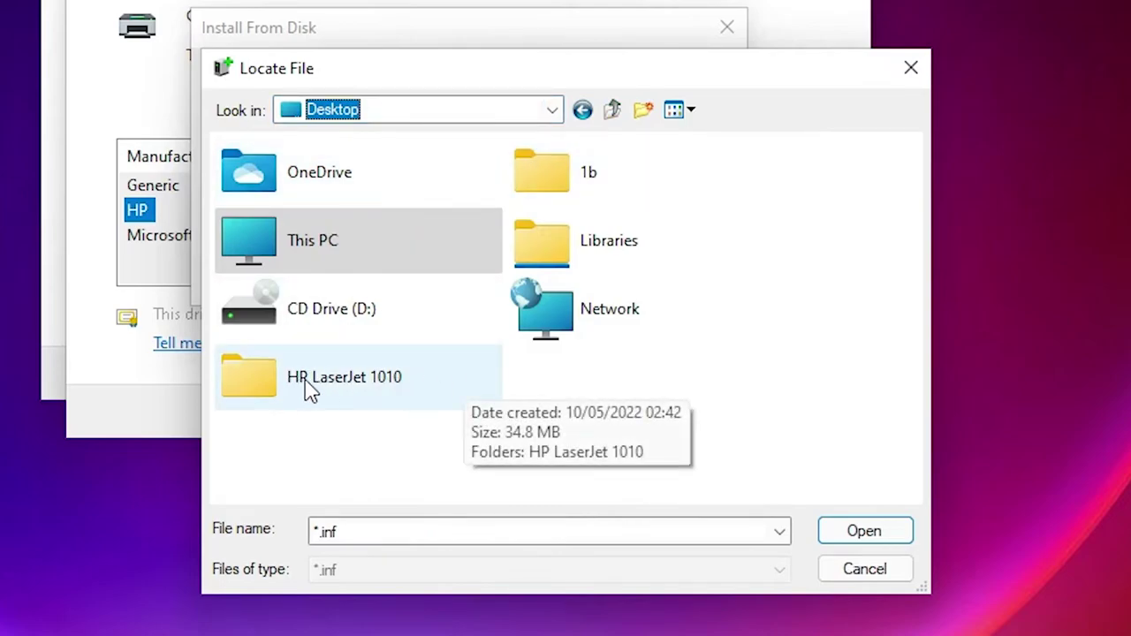
double_click(343, 388)
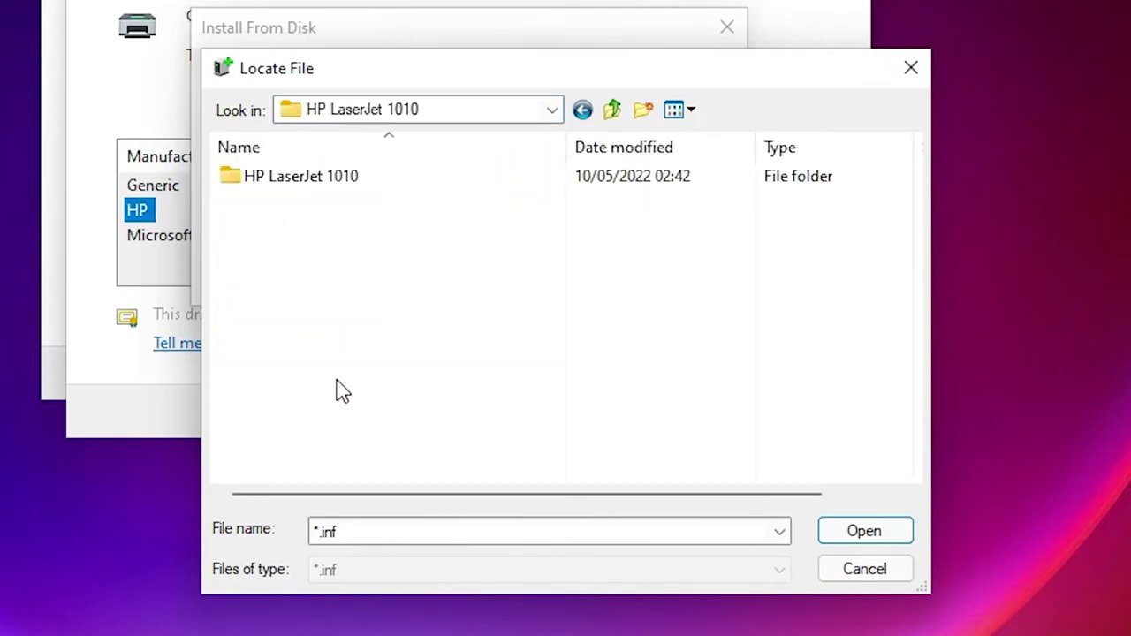
double_click(341, 174)
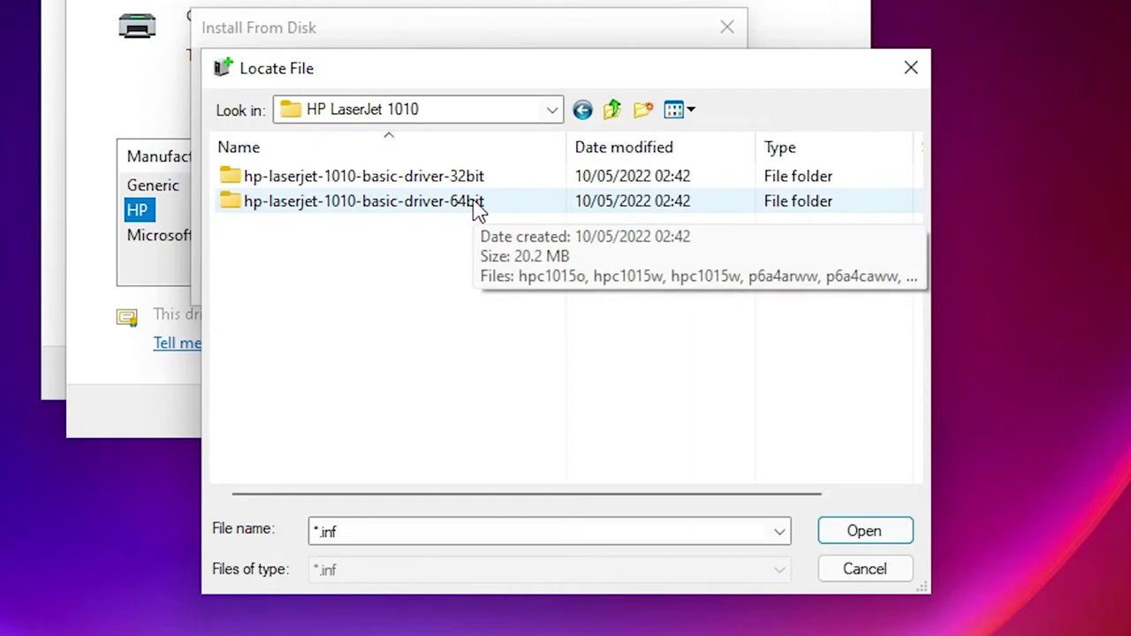
double_click(474, 203)
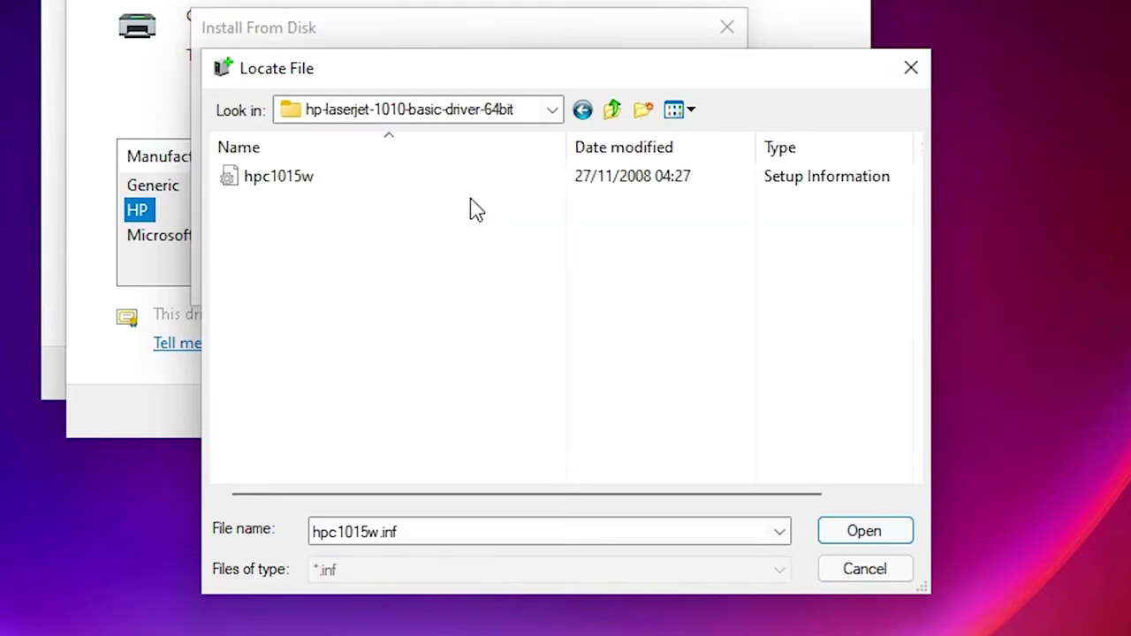
left_click(250, 188)
double_click(298, 183)
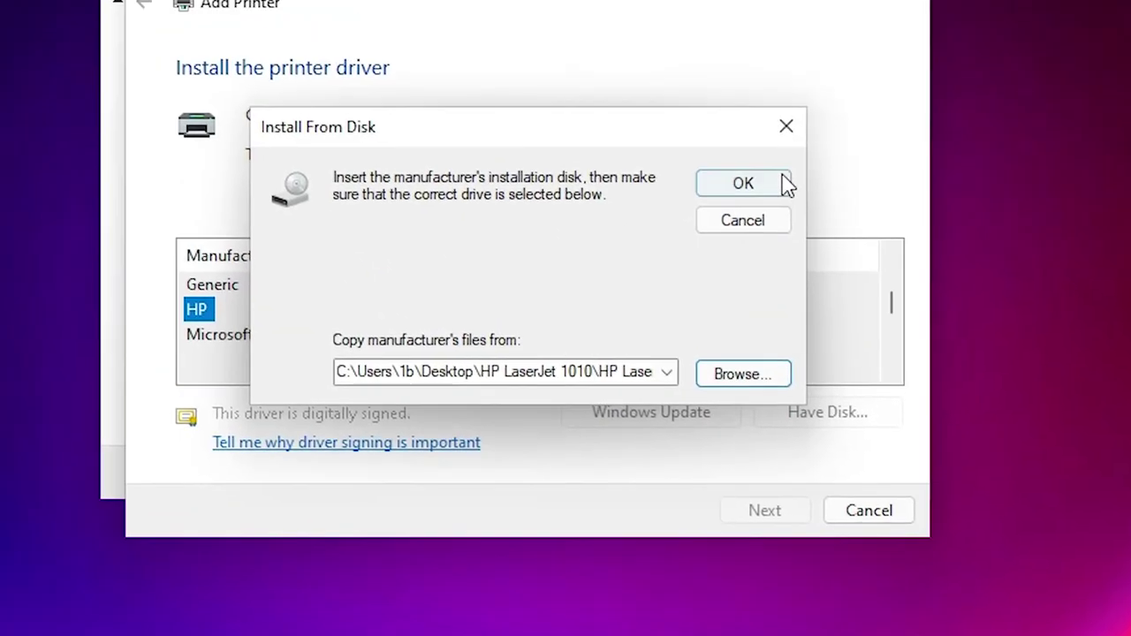
left_click(684, 83)
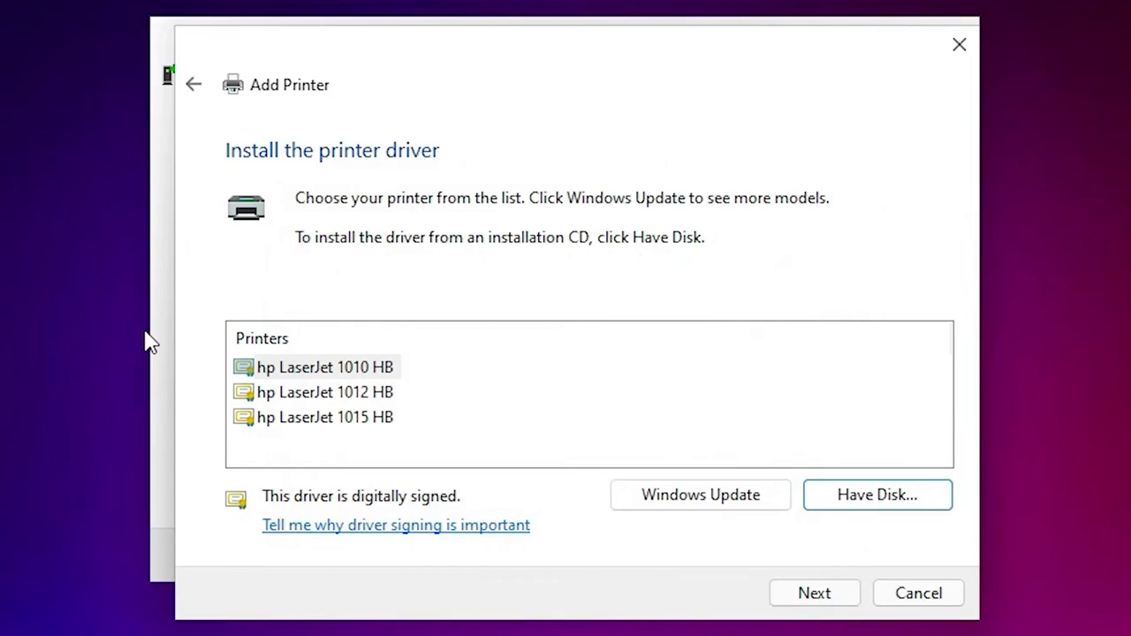
- Choose the hp LaserJet 1012 HB model and shorten the printer name to 'hp LaserJet 1012'
left_click(376, 396)
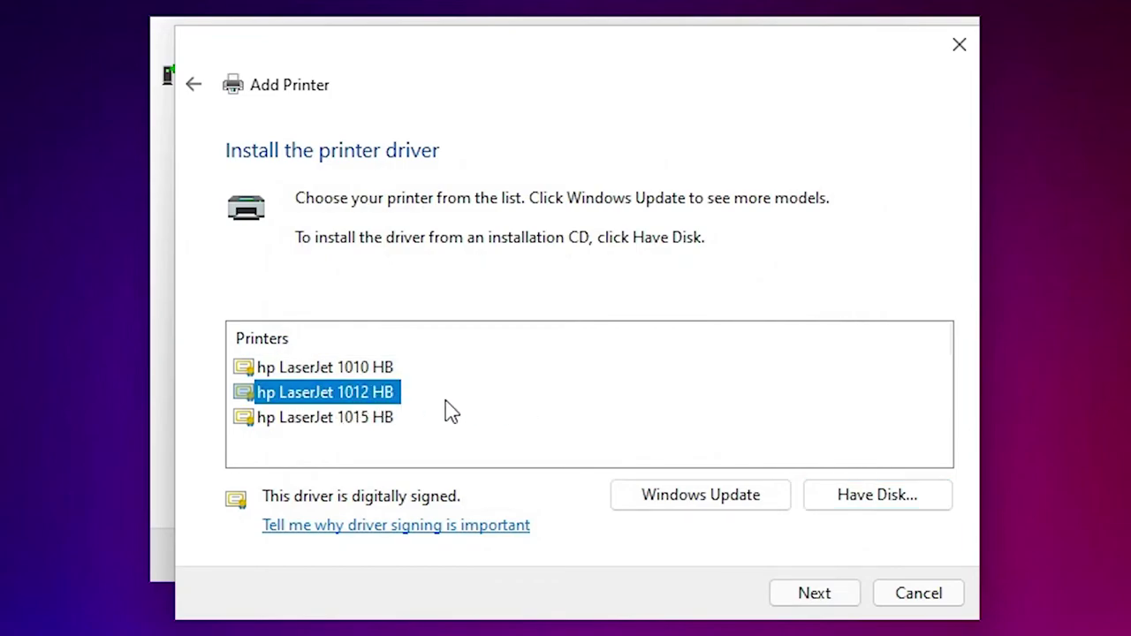
left_click(841, 585)
left_click(575, 209)
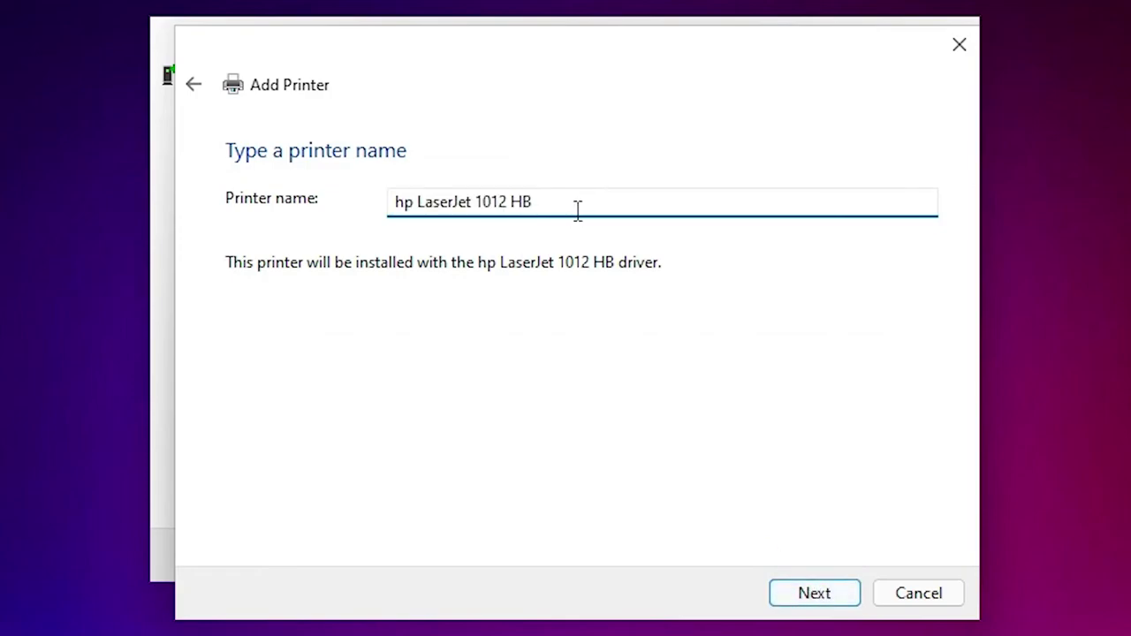
key("BackSpace")
key("BackSpace")
key("BackSpace")
- Install the printer, approve the admin prompt, and select it in Devices and Printers
left_click(818, 604)
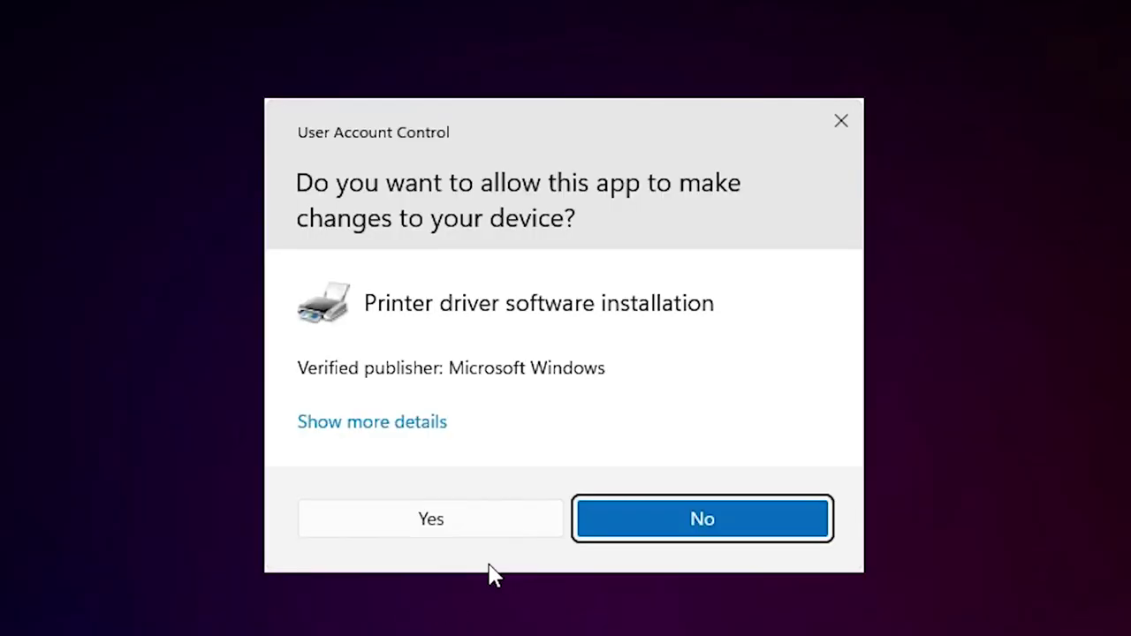
left_click(492, 533)
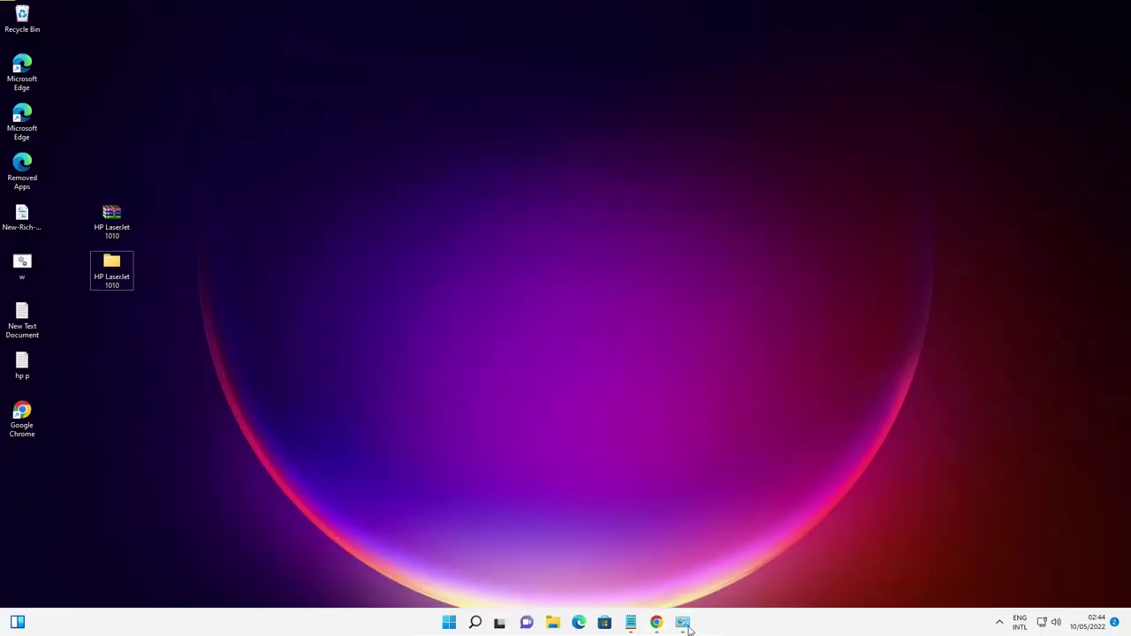
left_click(683, 623)
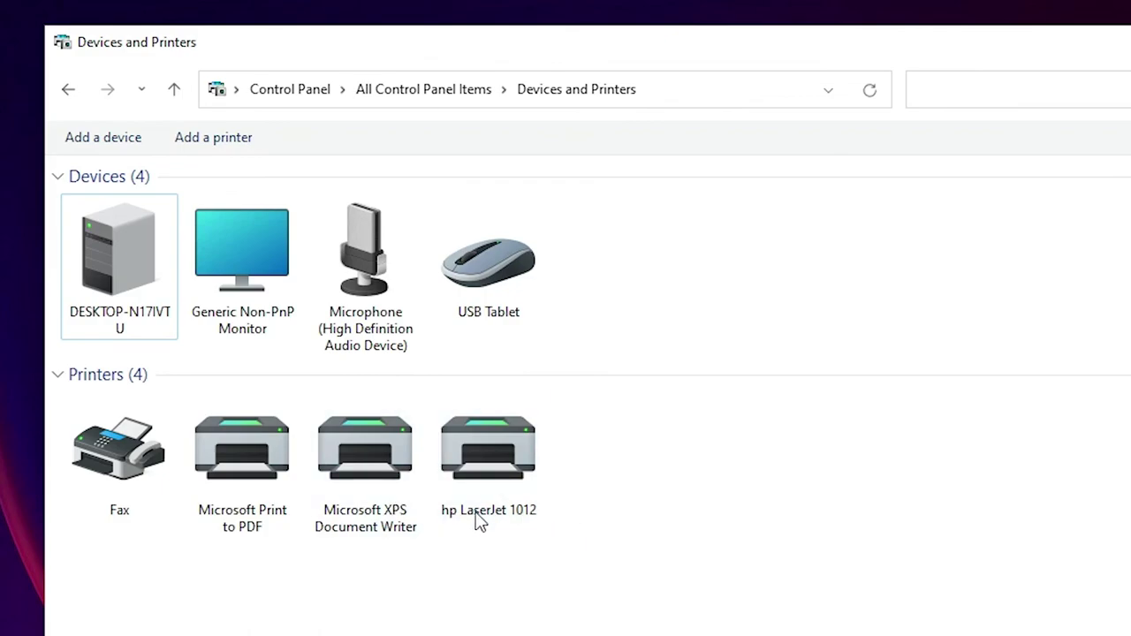
left_click(492, 521)
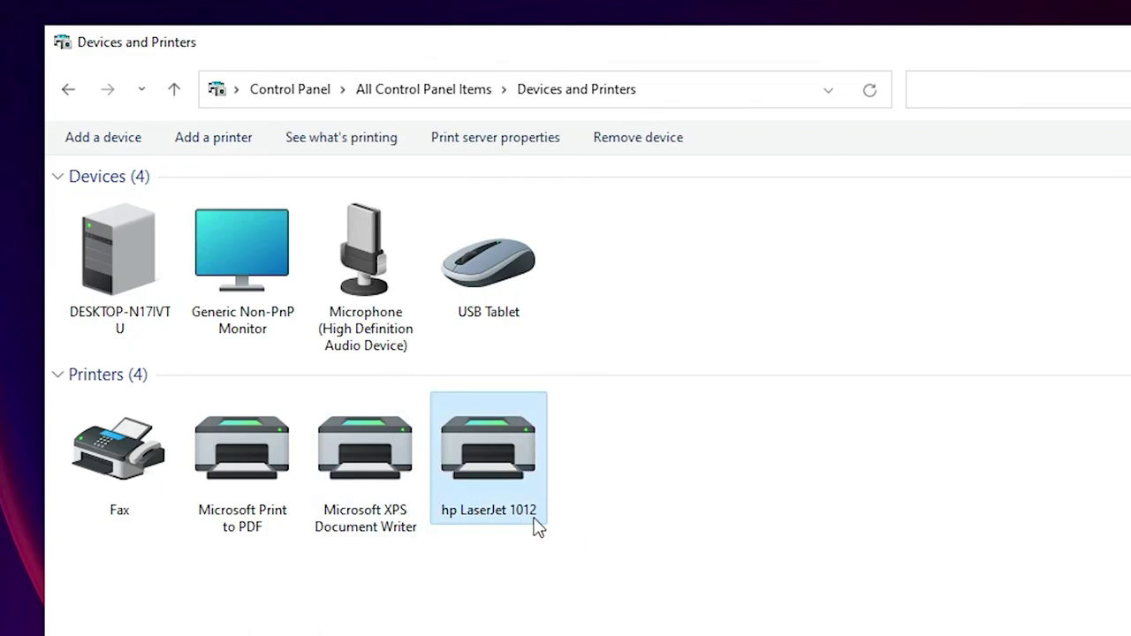